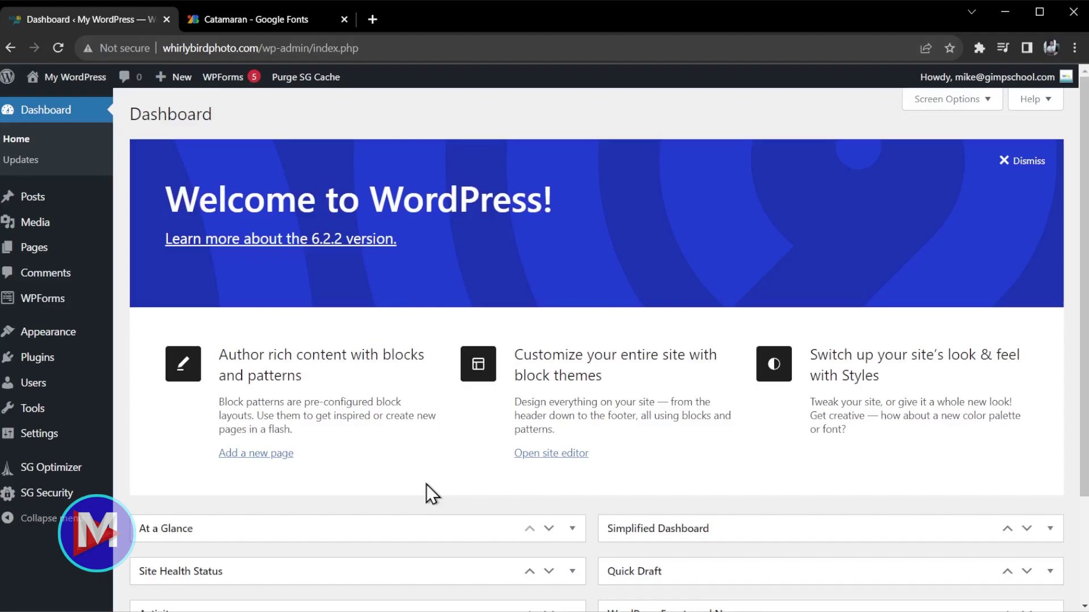
Search Add Plugins for 'create block themes', then install and activate Create Block Theme.
mouse_move(44, 360)
click(153, 385)
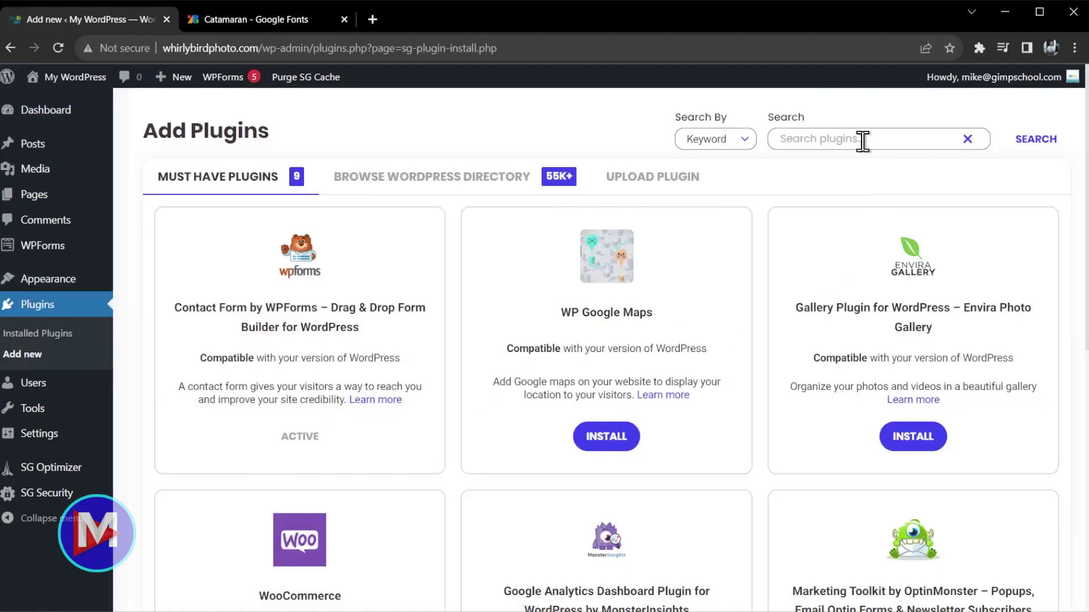
click(863, 140)
text(create block themes)
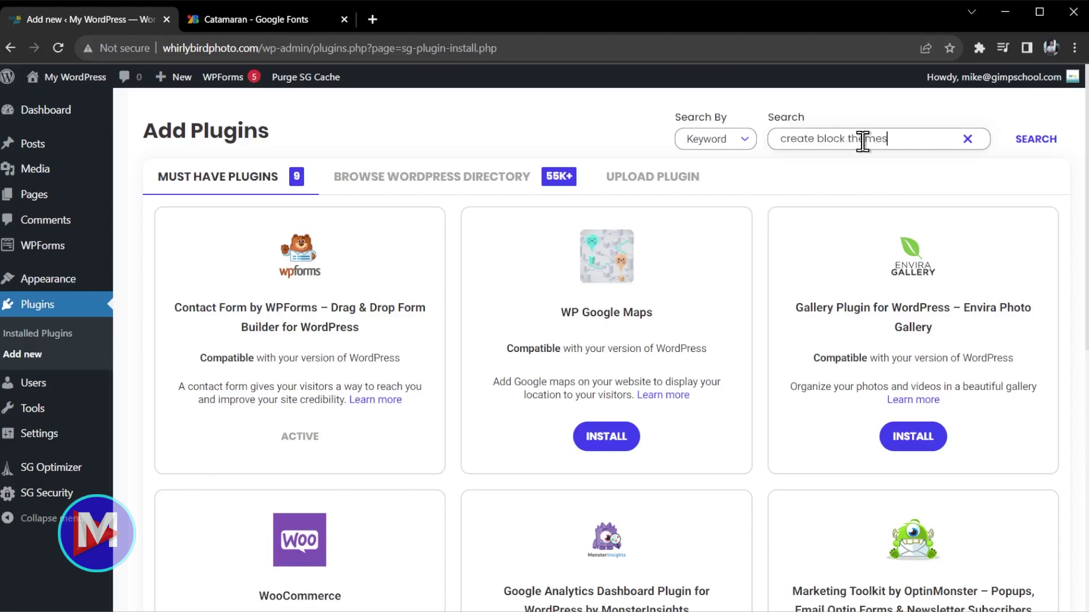
key(Return)
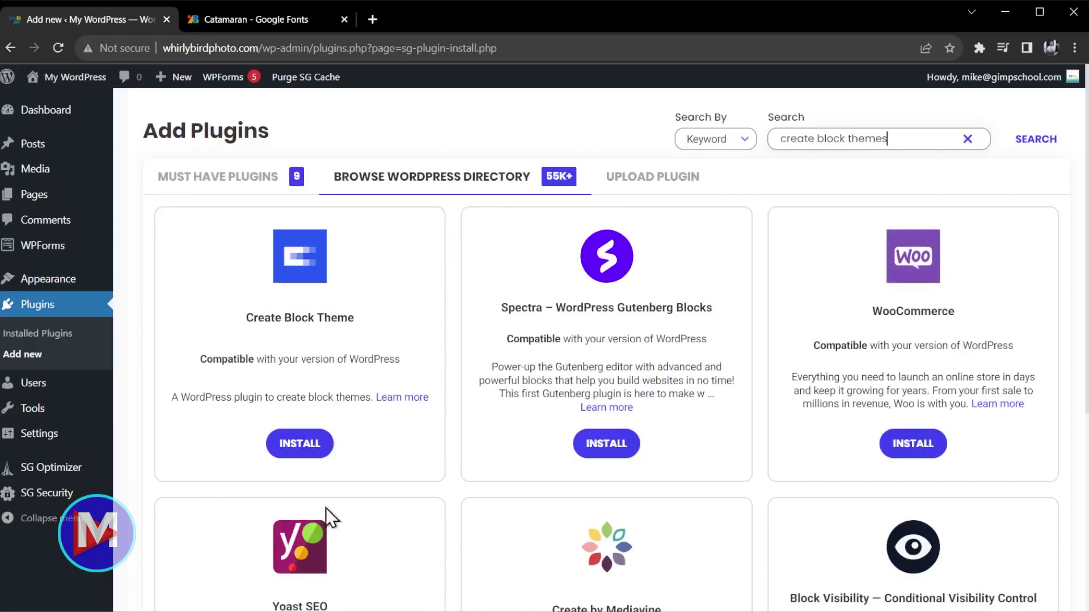
click(308, 447)
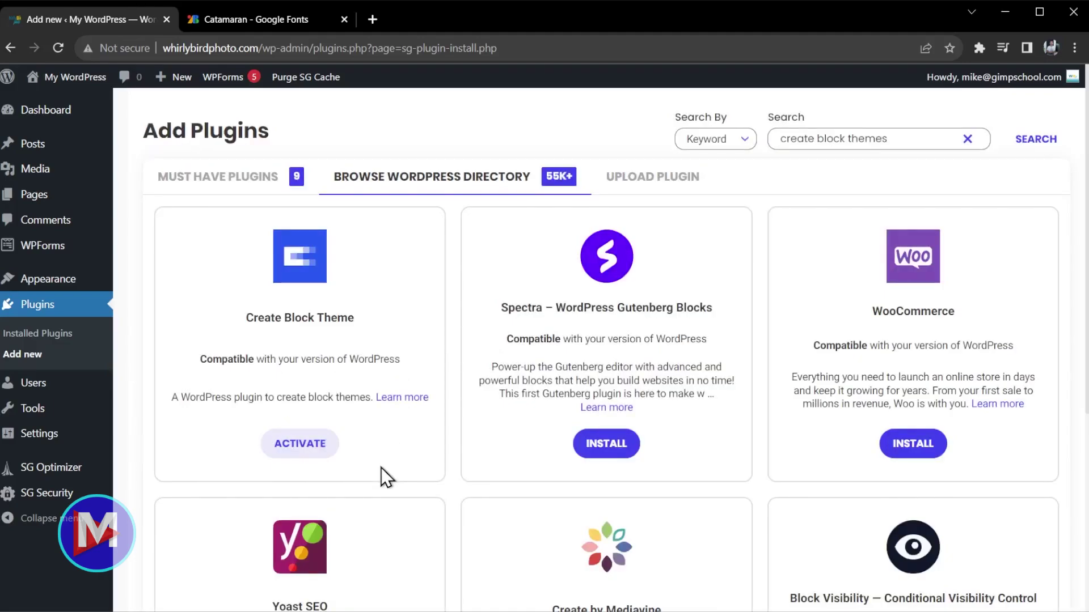
click(311, 448)
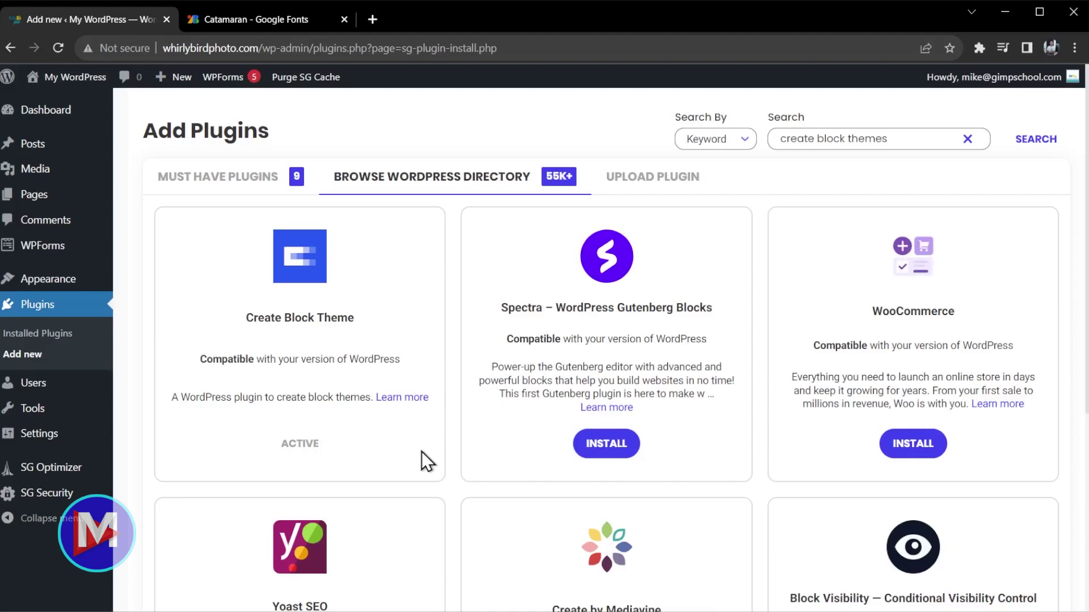
Turn off Disable Themes & Plugins Editor in SG Security's Site Security settings.
mouse_move(49, 503)
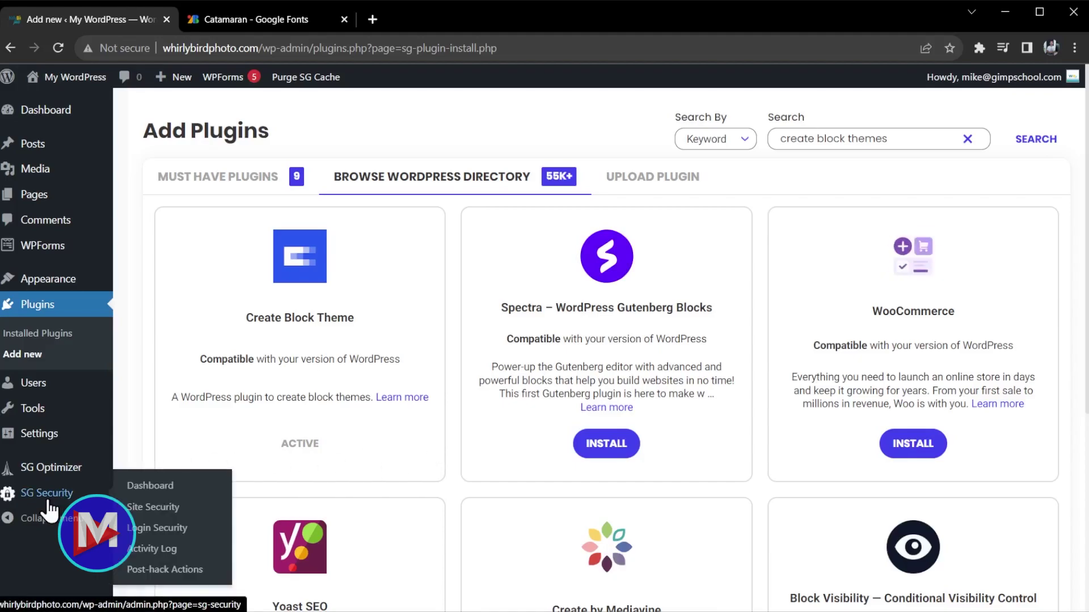
click(165, 509)
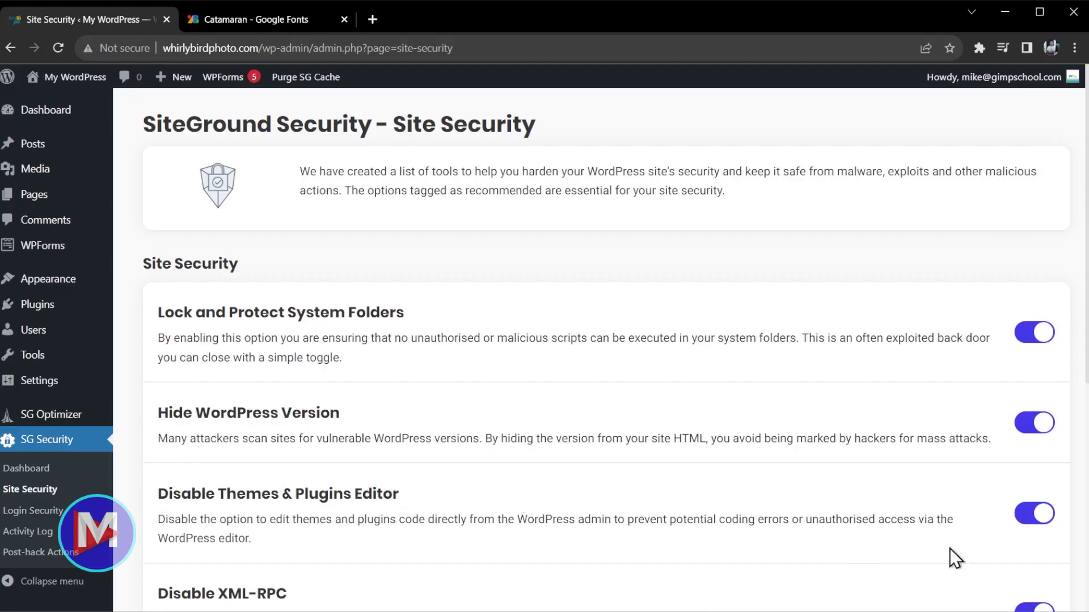
click(1022, 520)
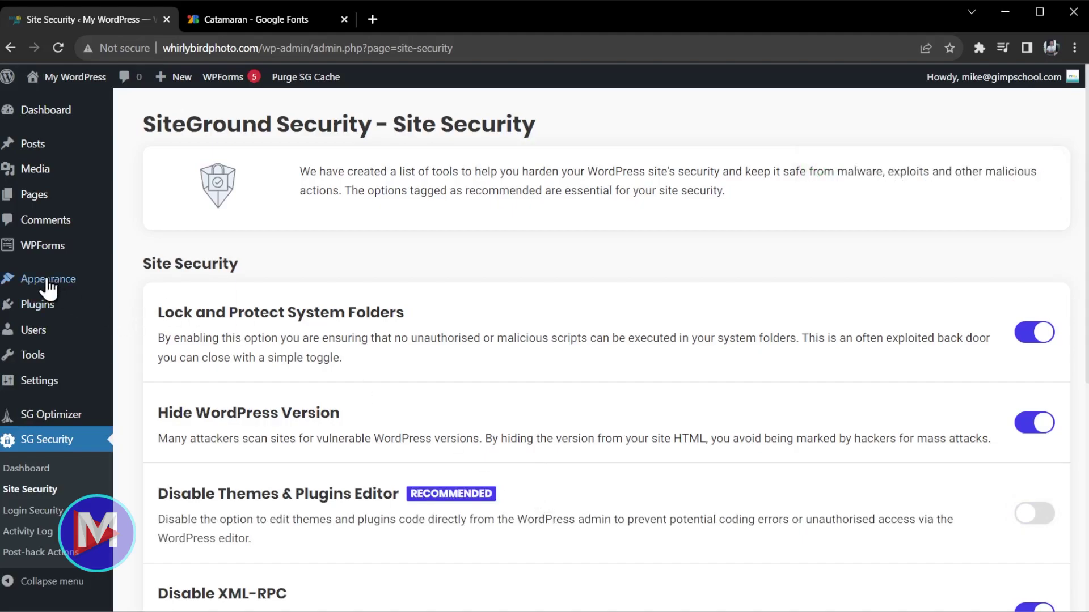
Go to Appearance > Manage Theme Fonts to view System Font and Source Serif Pro.
mouse_move(17, 281)
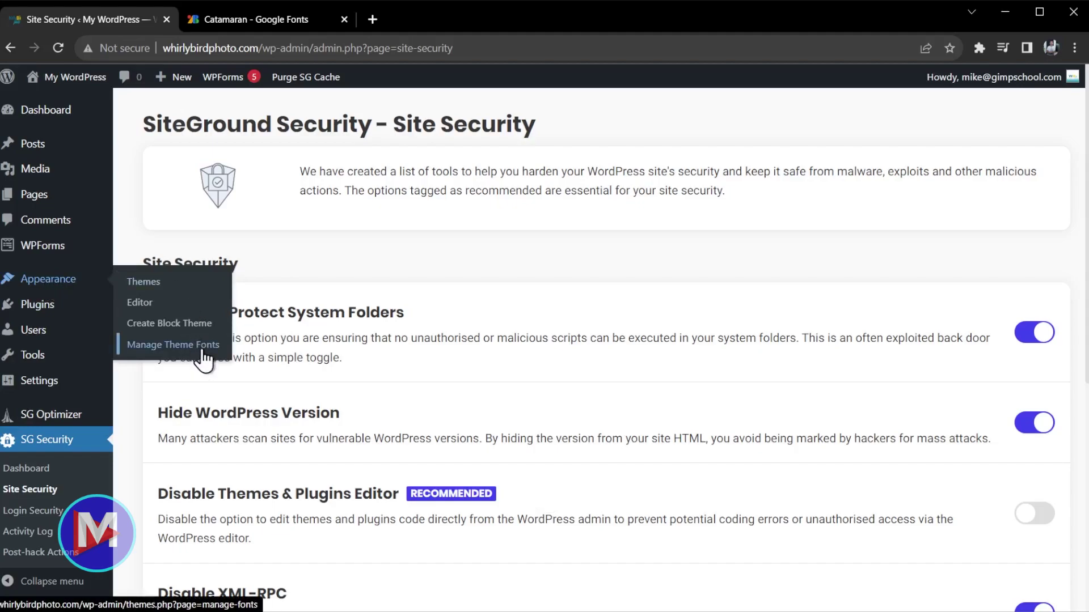
click(169, 346)
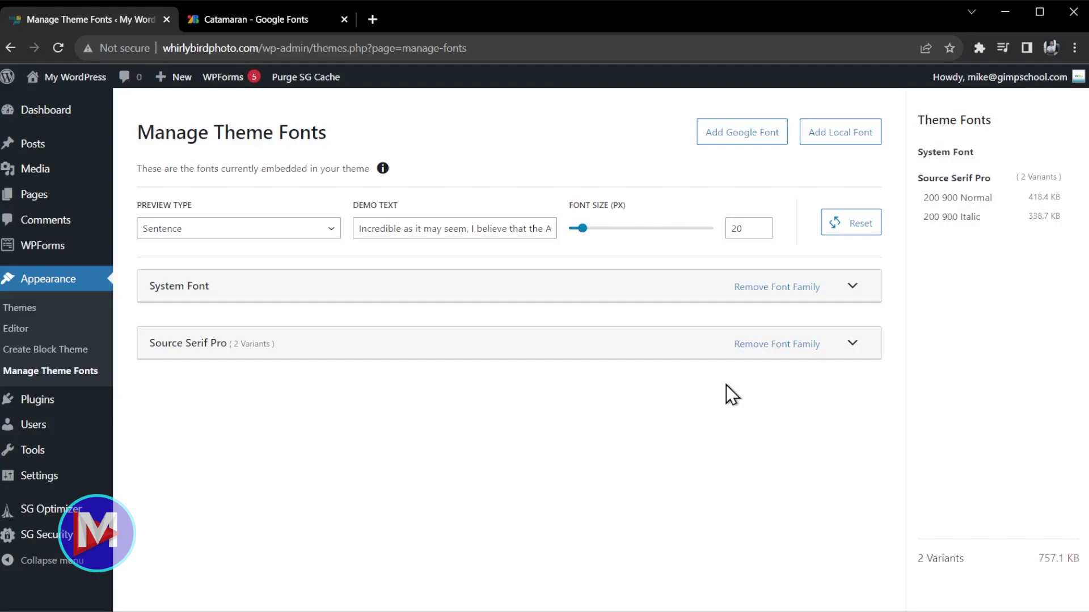
Start adding a Google font and scroll the Select Font list down toward Neuton.
click(739, 145)
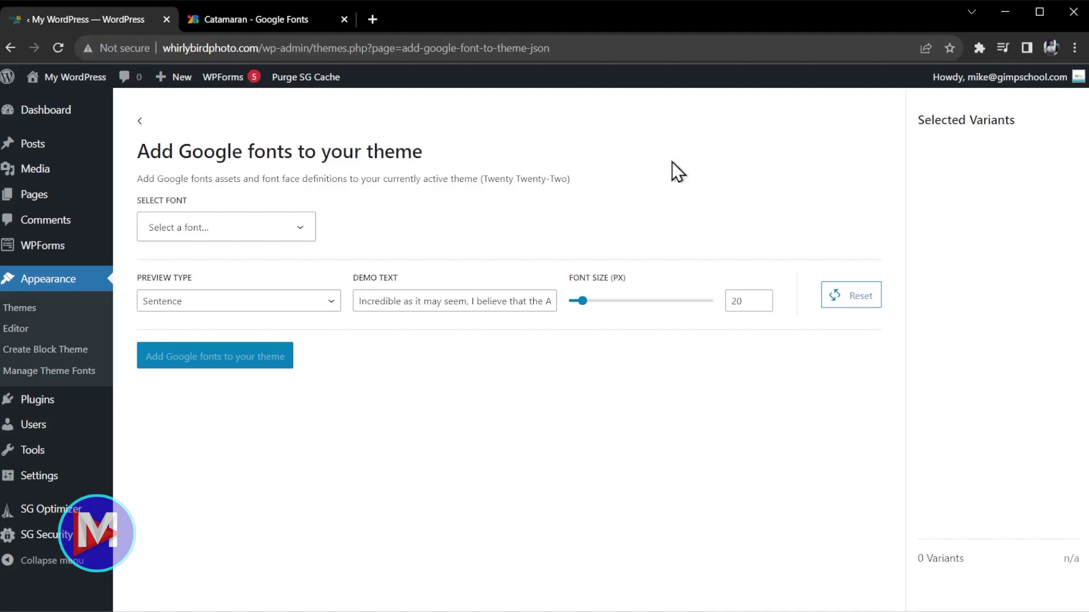
click(269, 230)
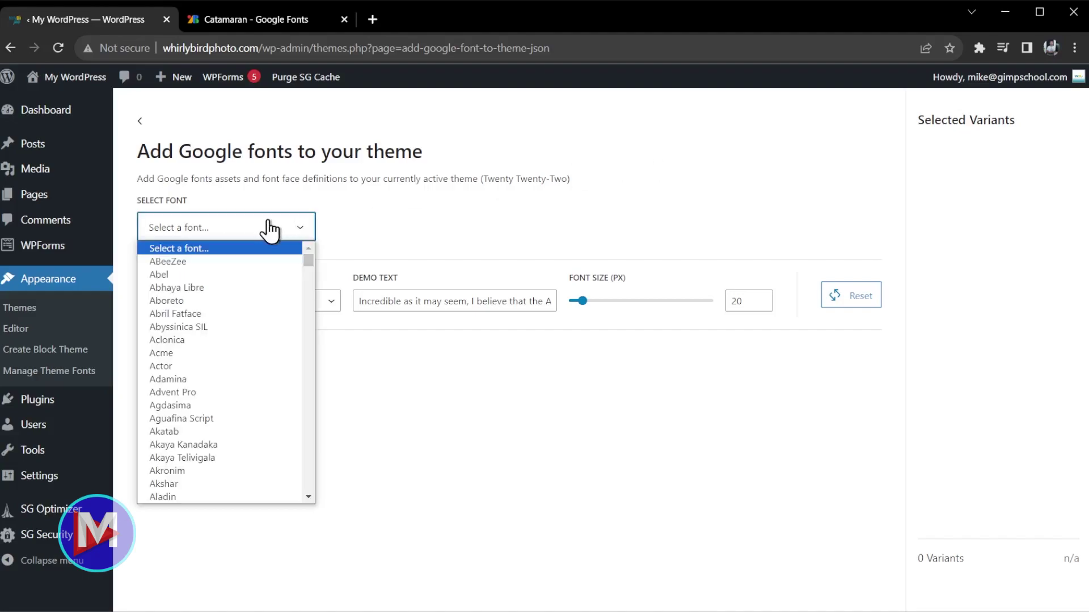
drag(312, 264, 322, 397)
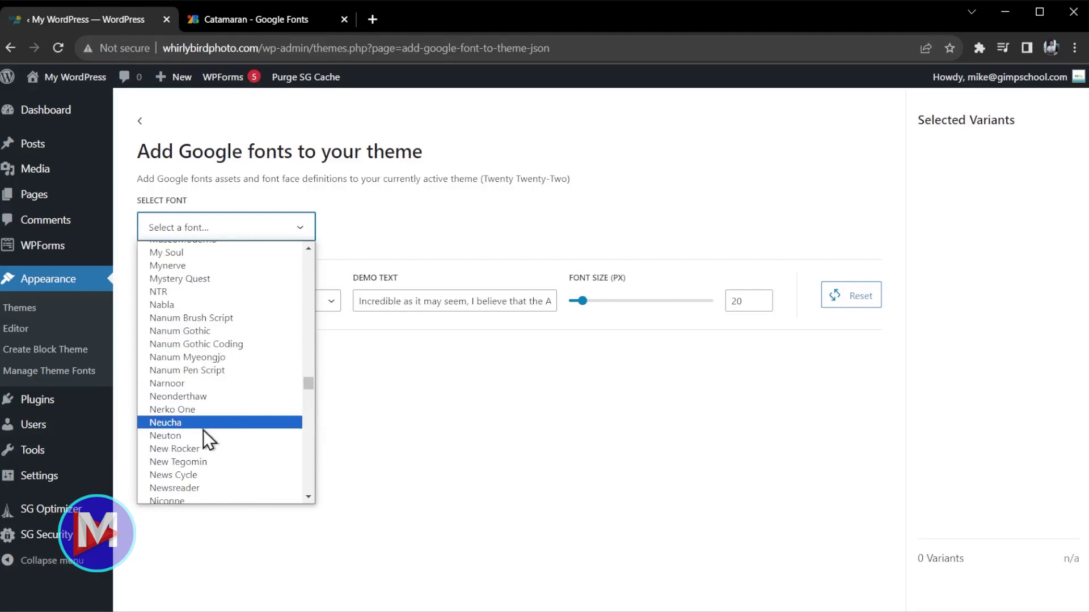
Pick Neuton and select all six of its variants, totalling 193.7 KB.
click(185, 434)
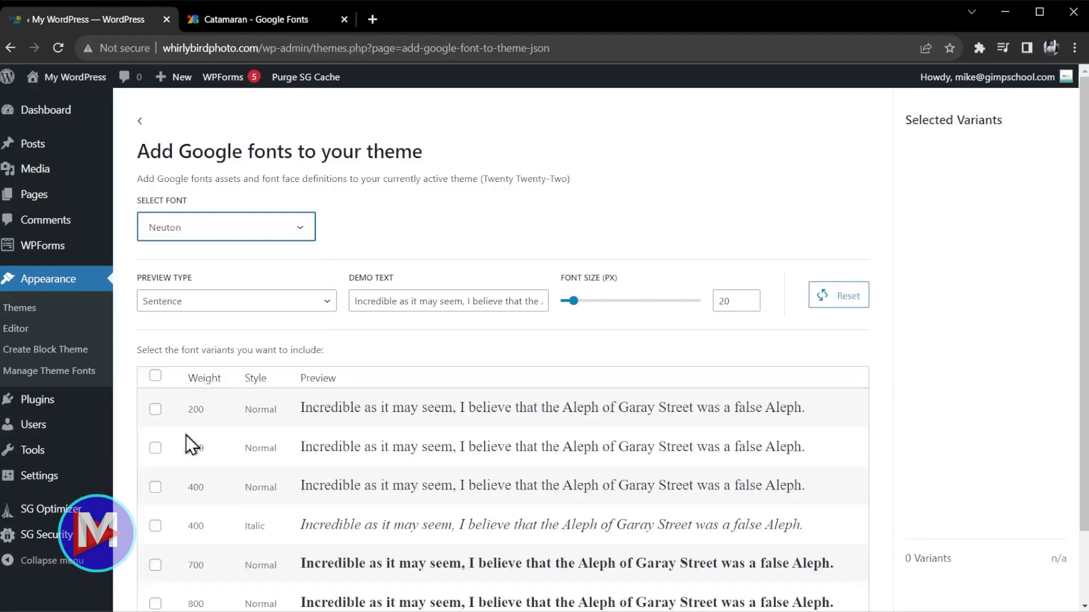
scroll(836, 369, down, 2)
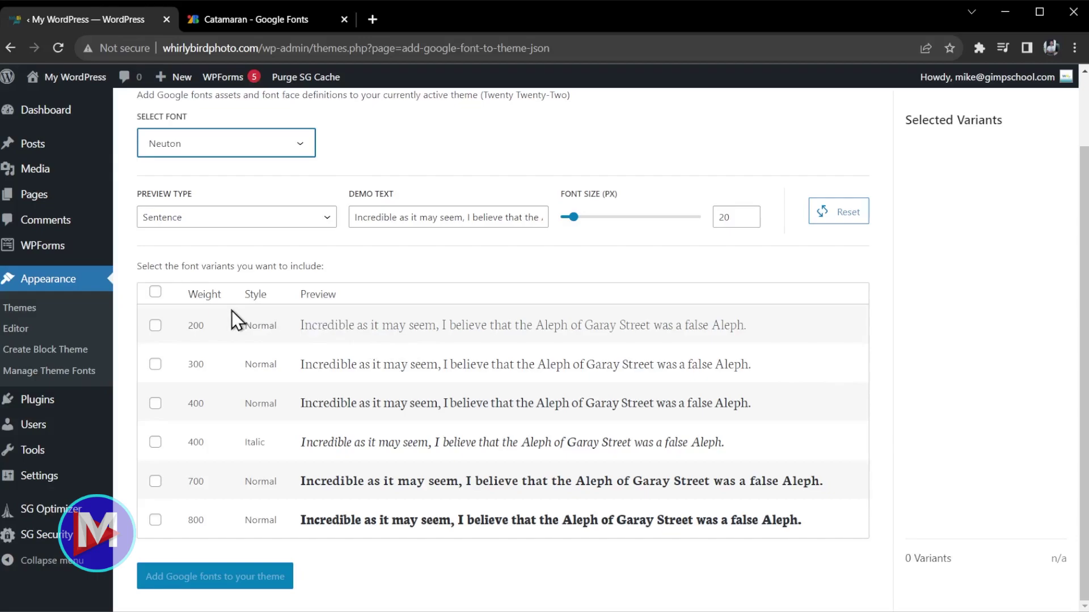
click(155, 292)
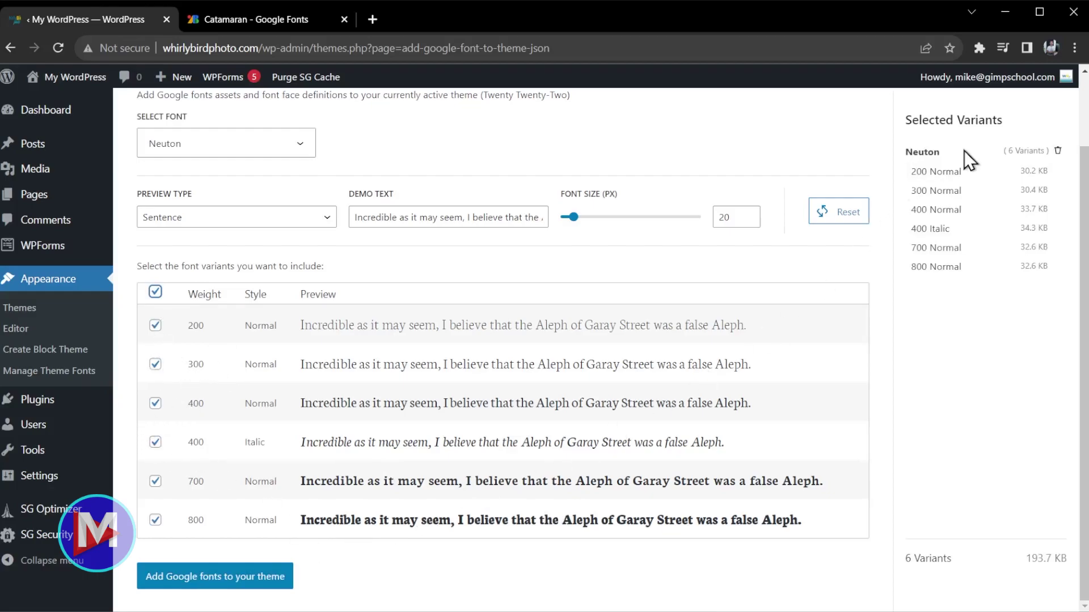
mouse_move(947, 265)
click(366, 219)
triple_click(365, 219)
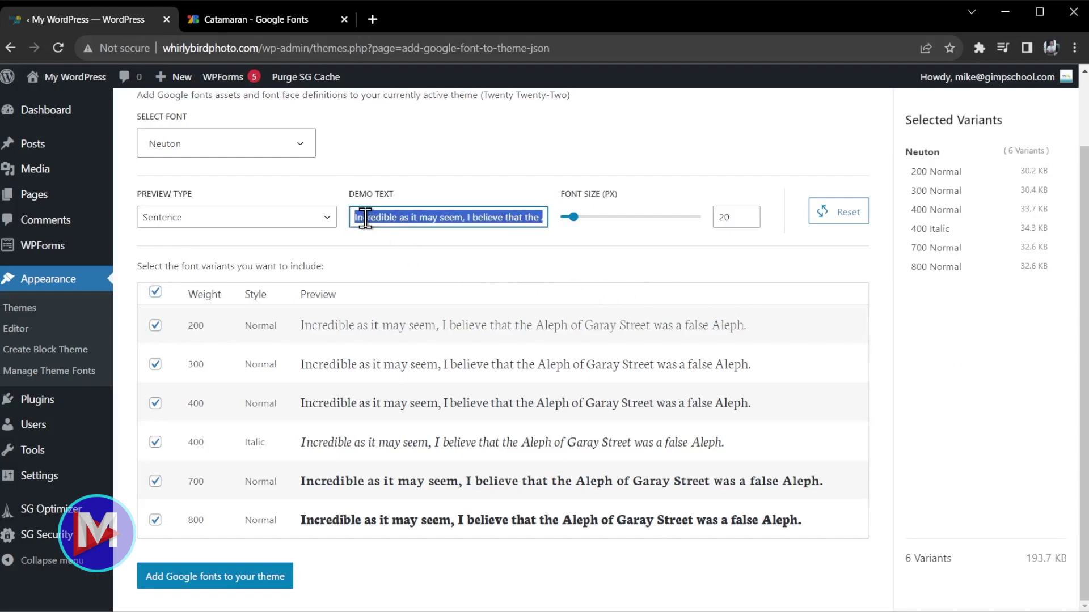
text(I want to de)
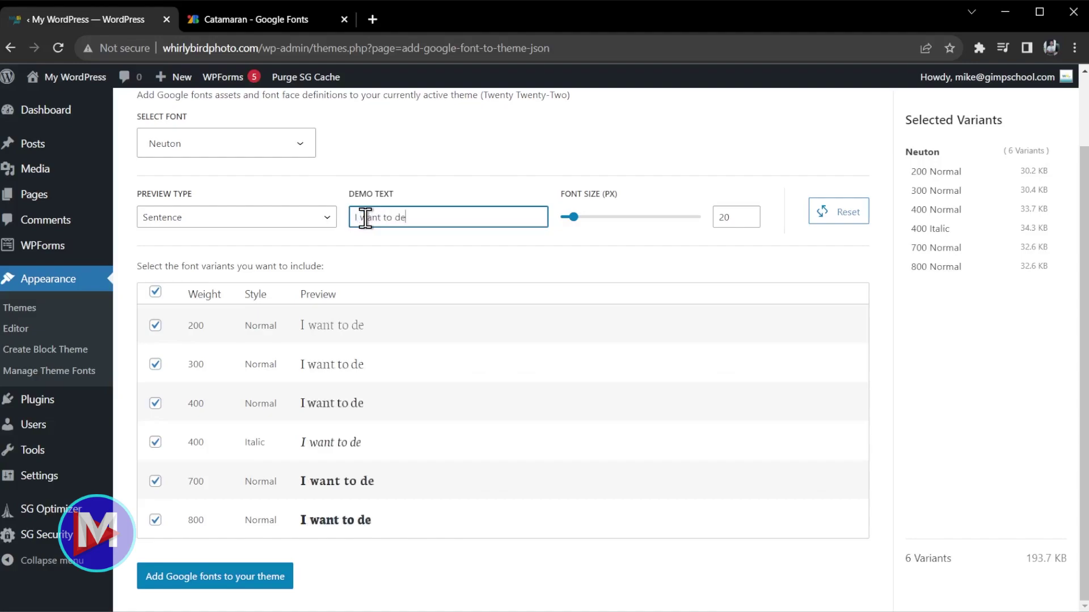
text(mo this font!)
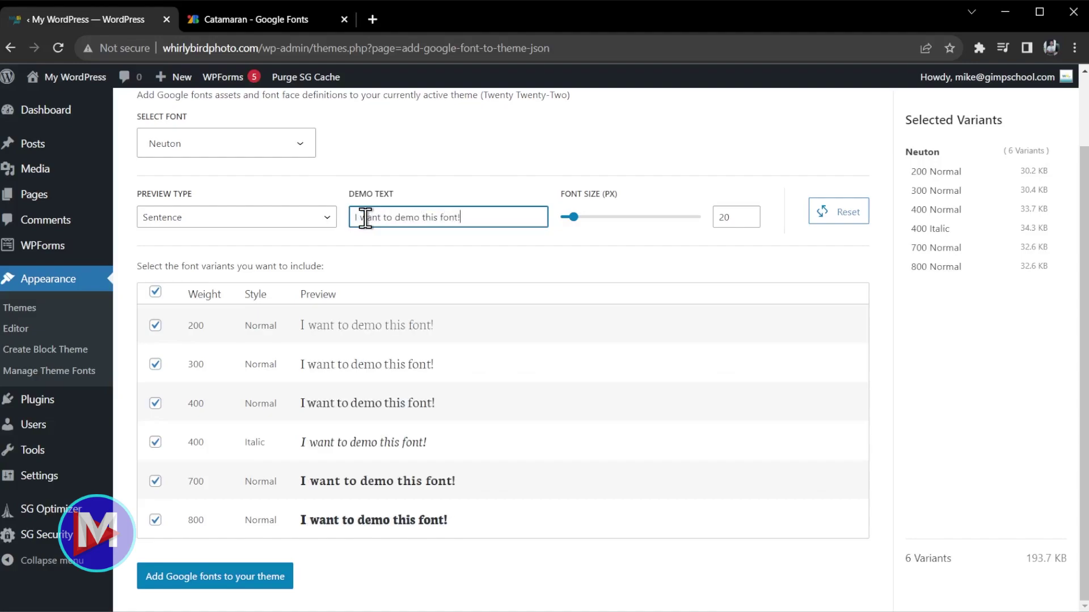
mouse_move(577, 218)
mouse_down()
mouse_move(603, 217)
mouse_move(581, 217)
mouse_up()
click(296, 222)
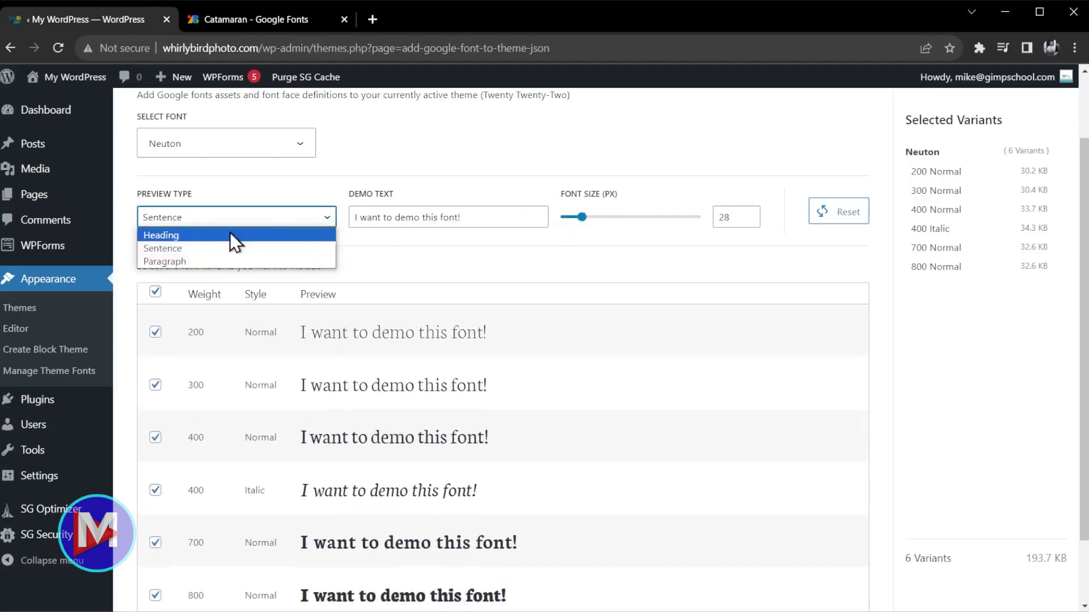
click(230, 235)
click(295, 221)
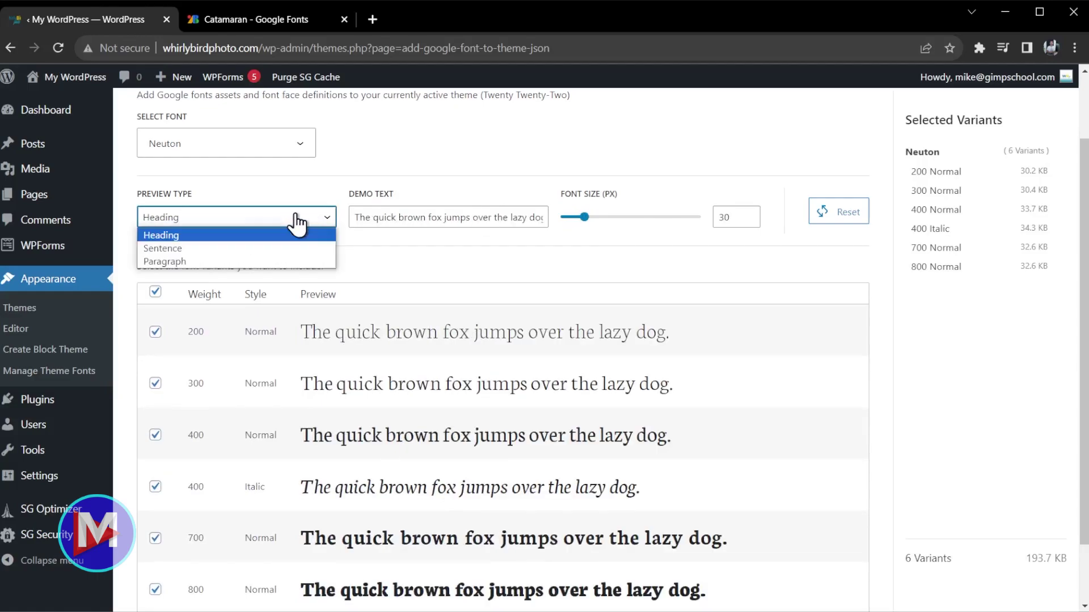
click(285, 264)
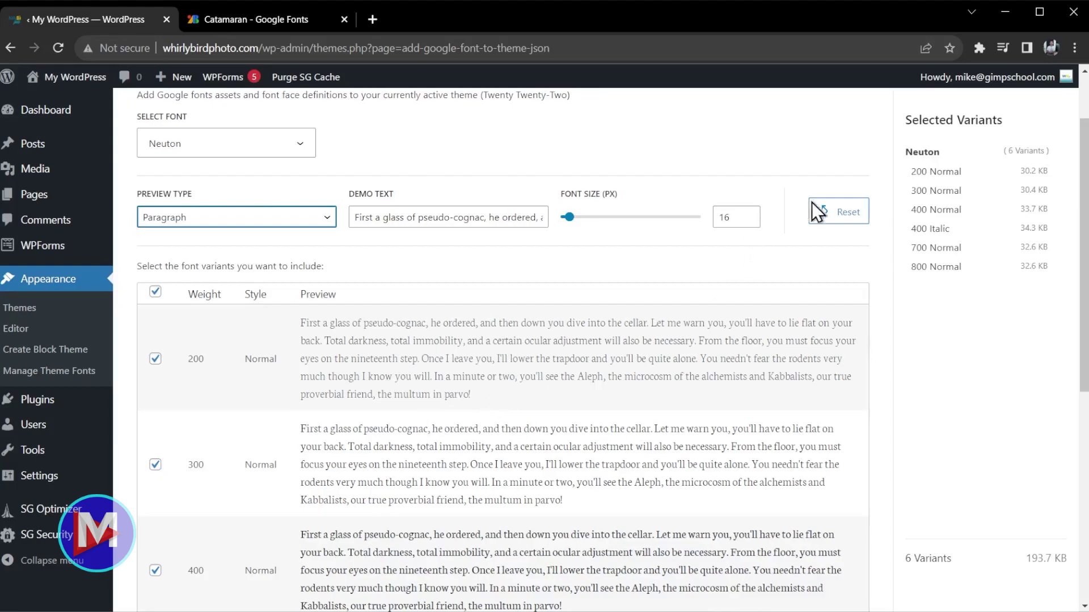
click(842, 214)
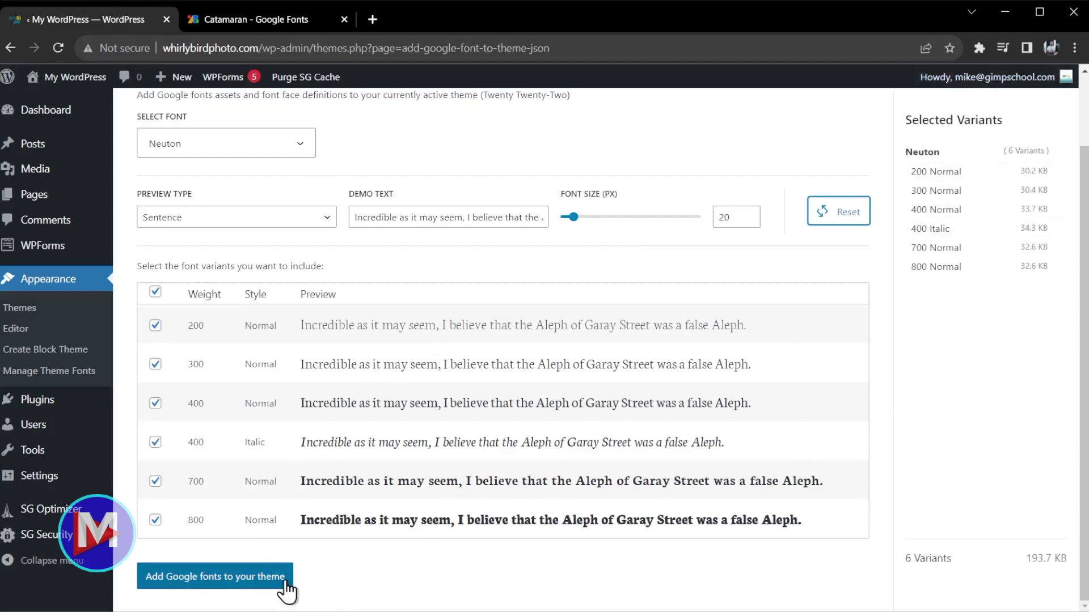
click(252, 587)
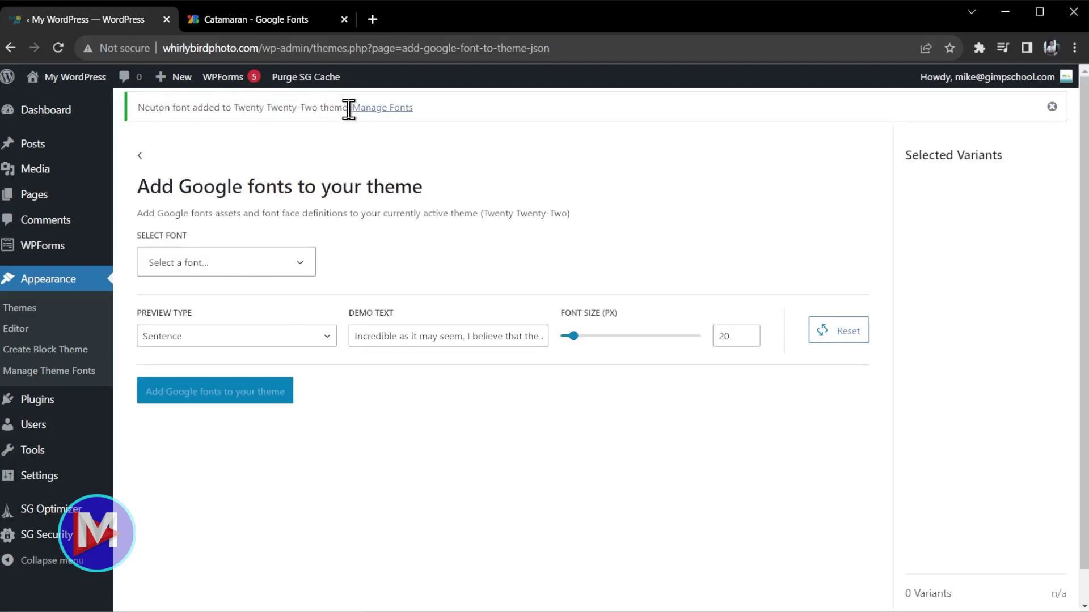
click(141, 159)
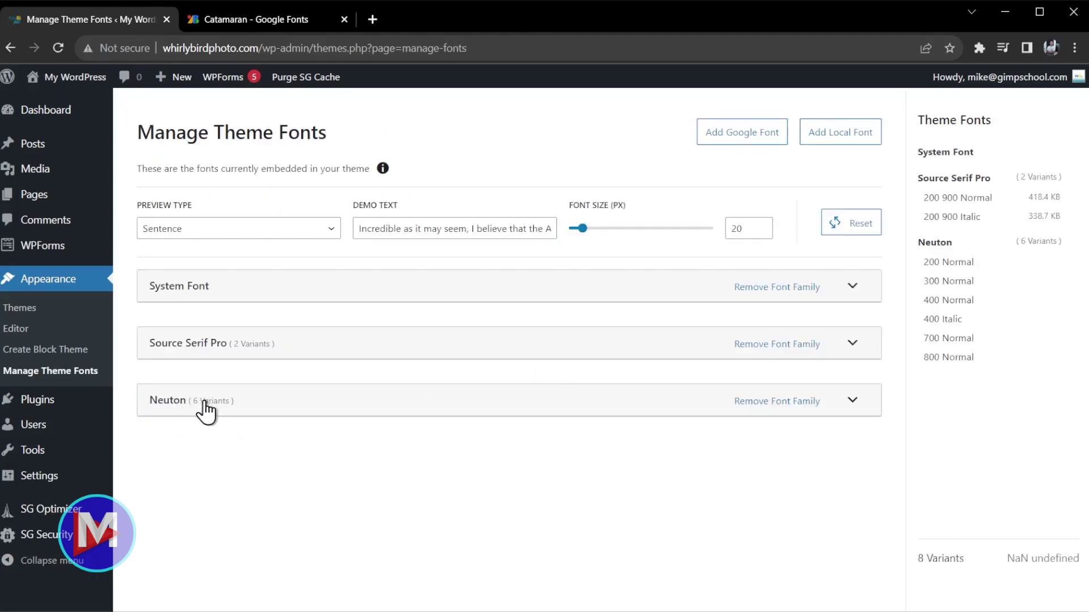
click(852, 403)
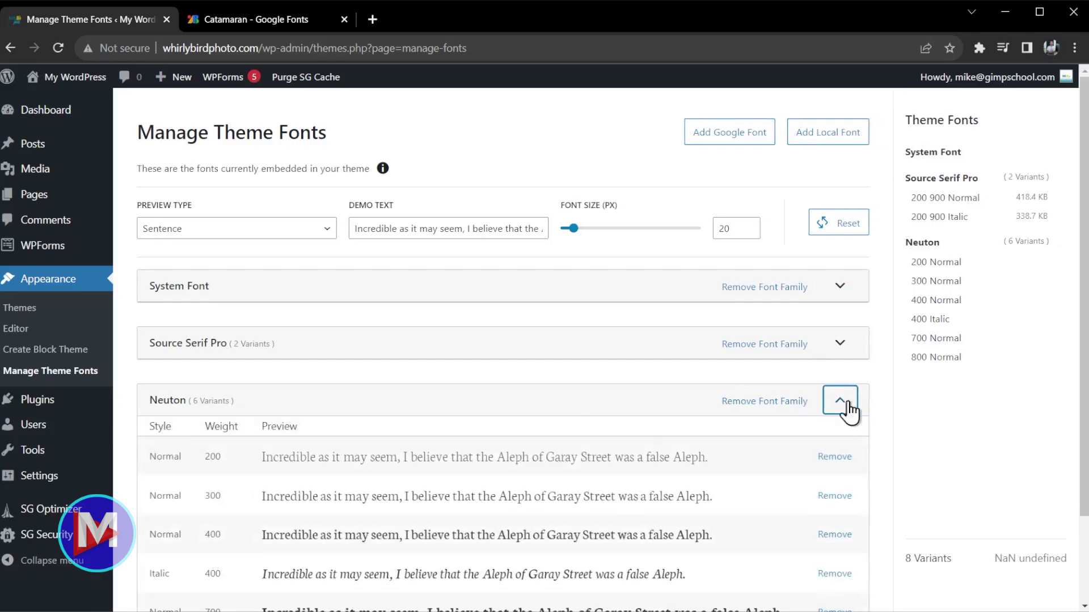
scroll(561, 476, down, 2)
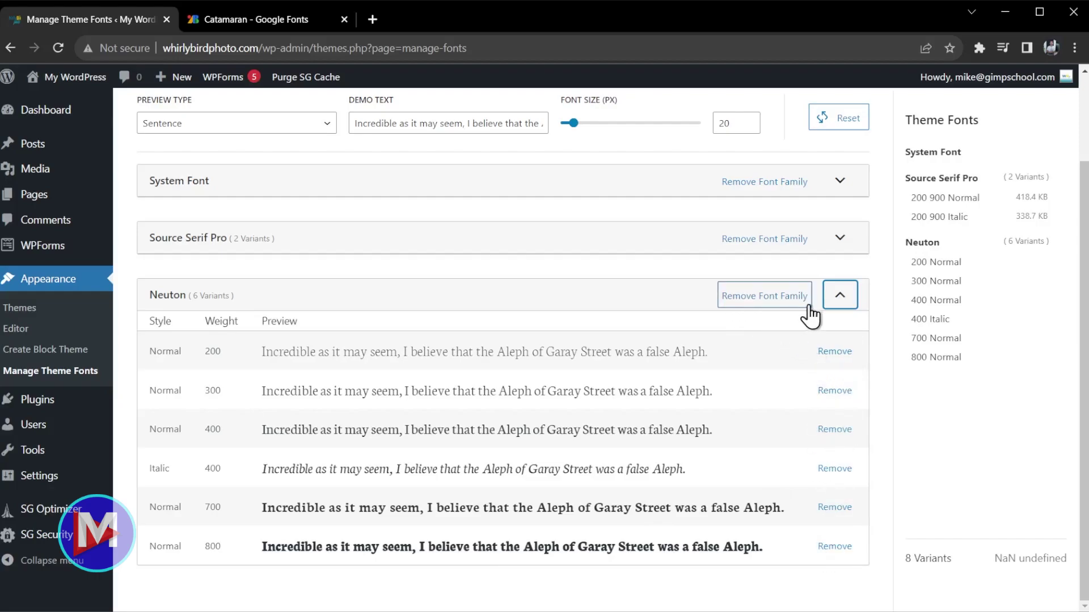
click(839, 296)
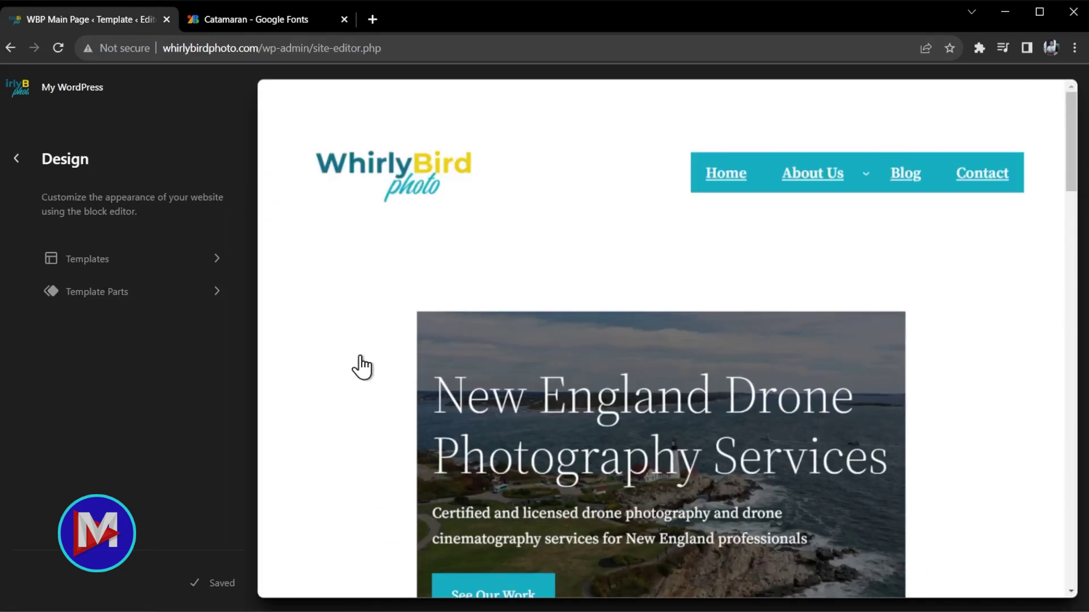
In Site Editor Styles > Typography > Headings, set All headings to Neuton with default weight.
click(361, 368)
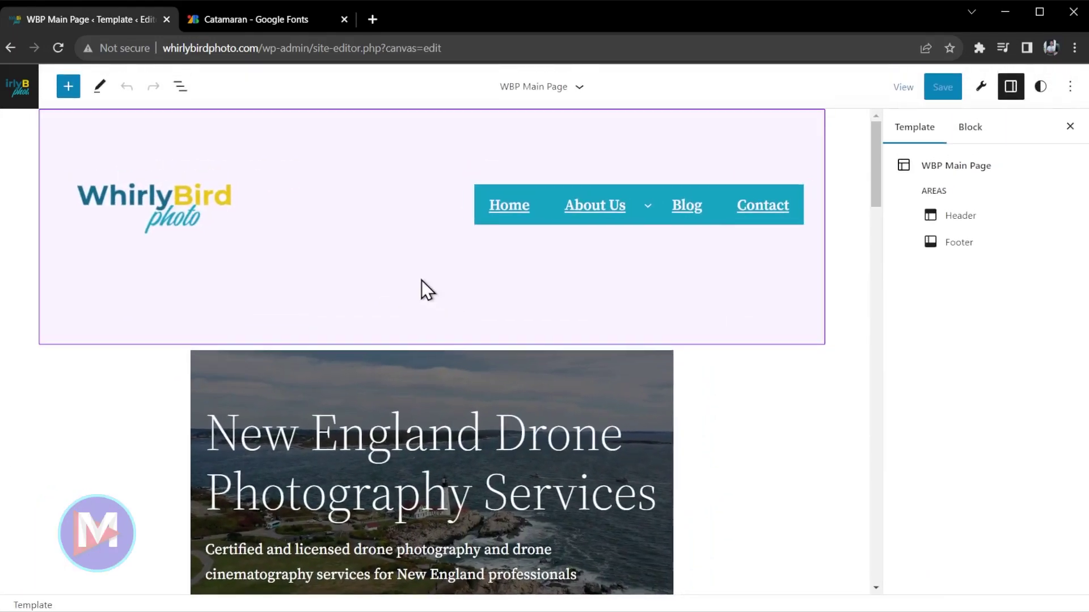
click(1044, 89)
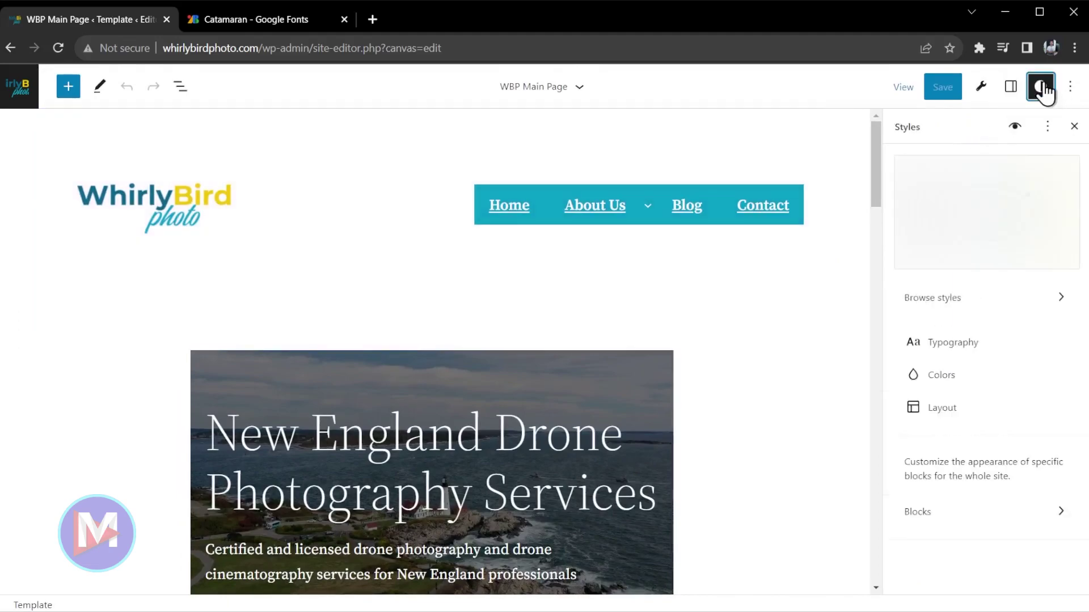
click(975, 354)
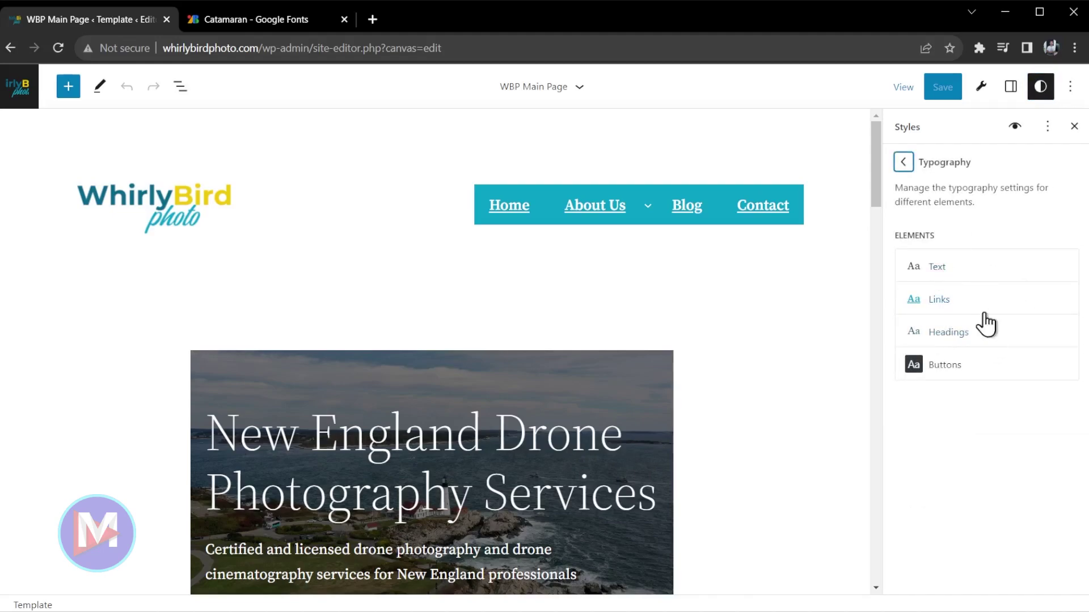
click(974, 334)
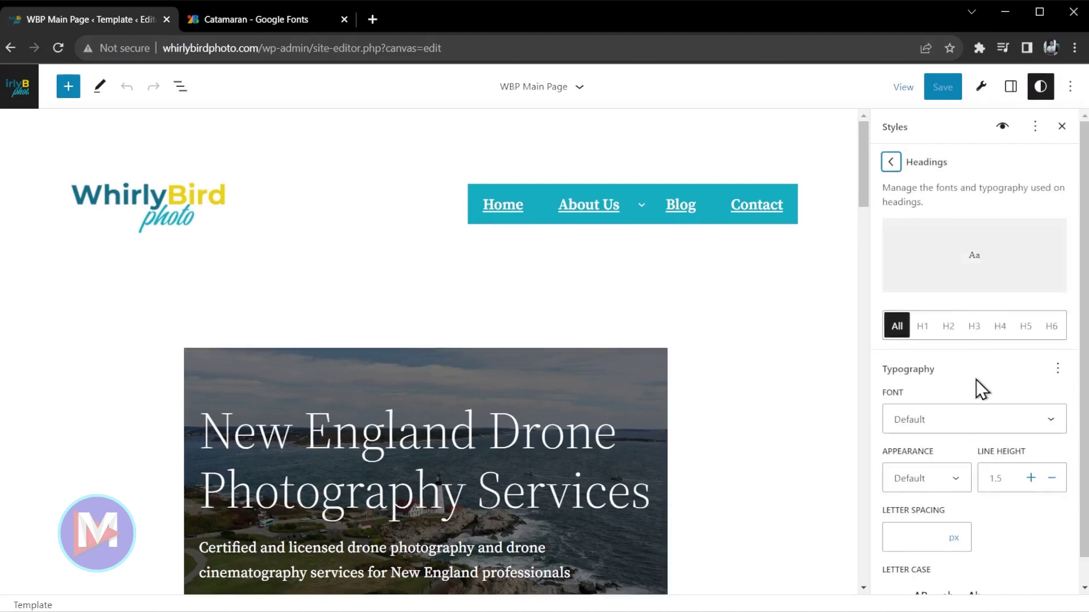
click(956, 430)
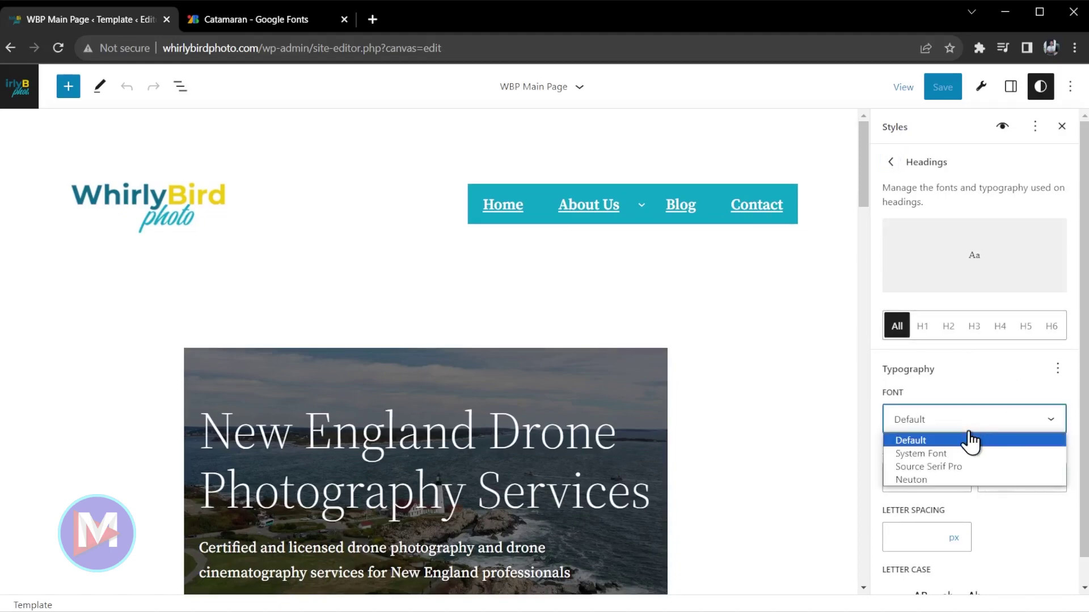
click(940, 481)
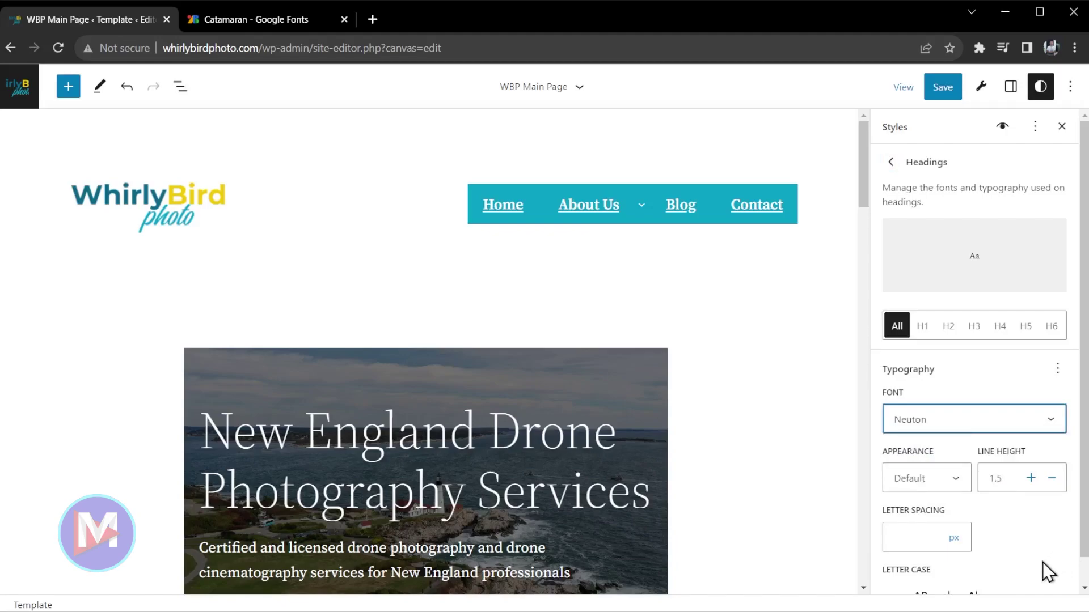
click(956, 481)
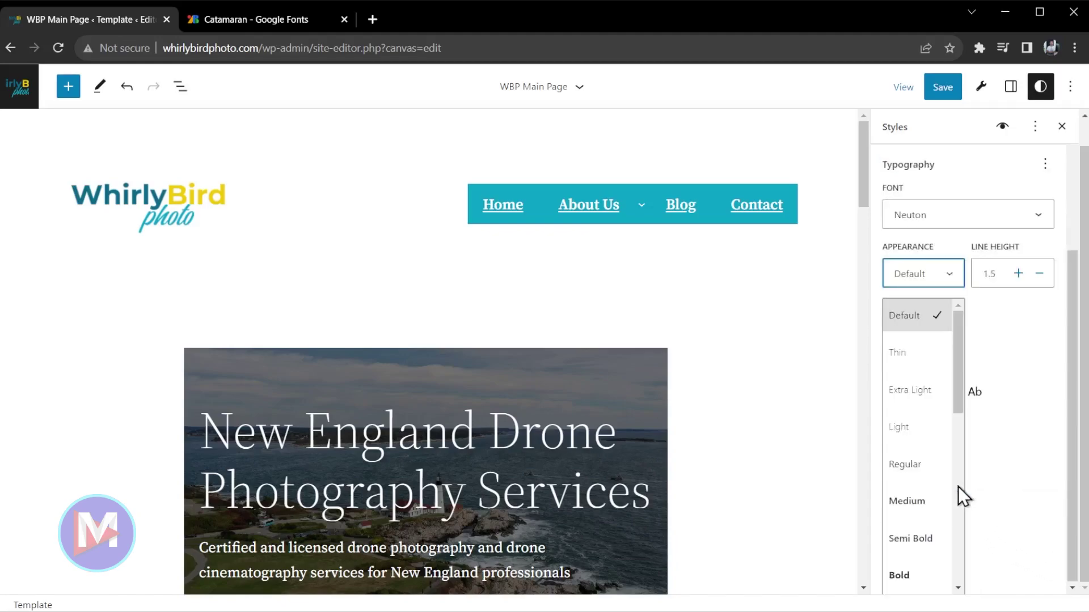
click(939, 278)
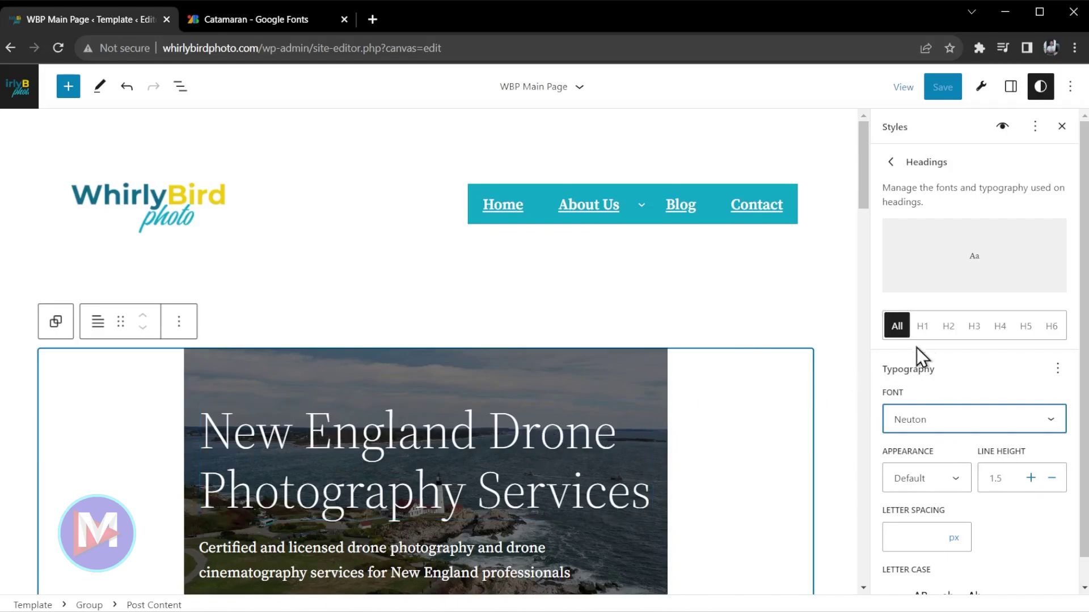
Set the font of the H1, H2 and H3 heading levels to Neuton.
click(924, 336)
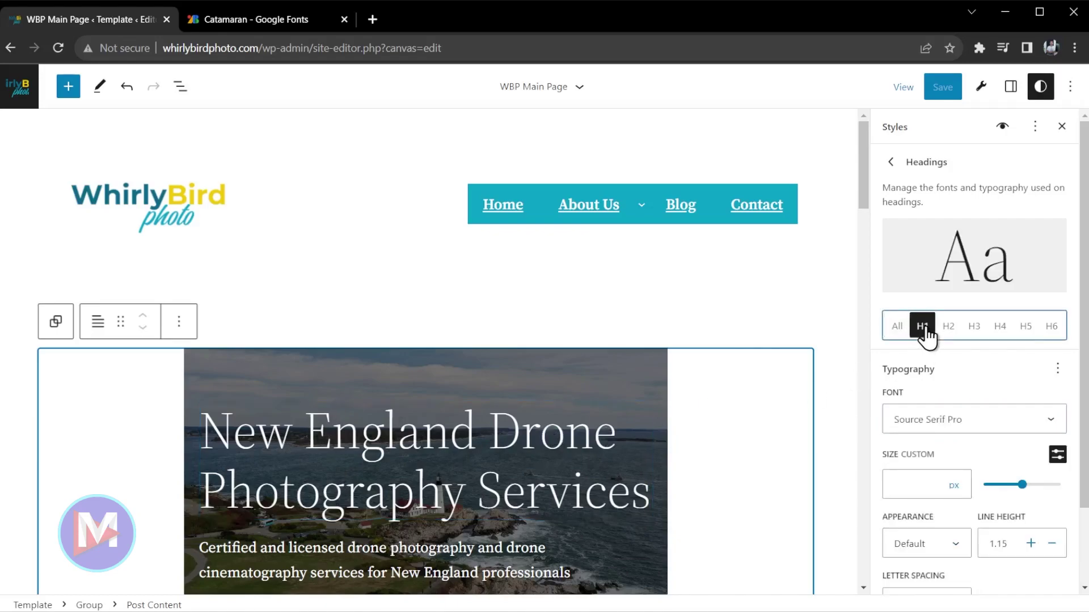
click(951, 428)
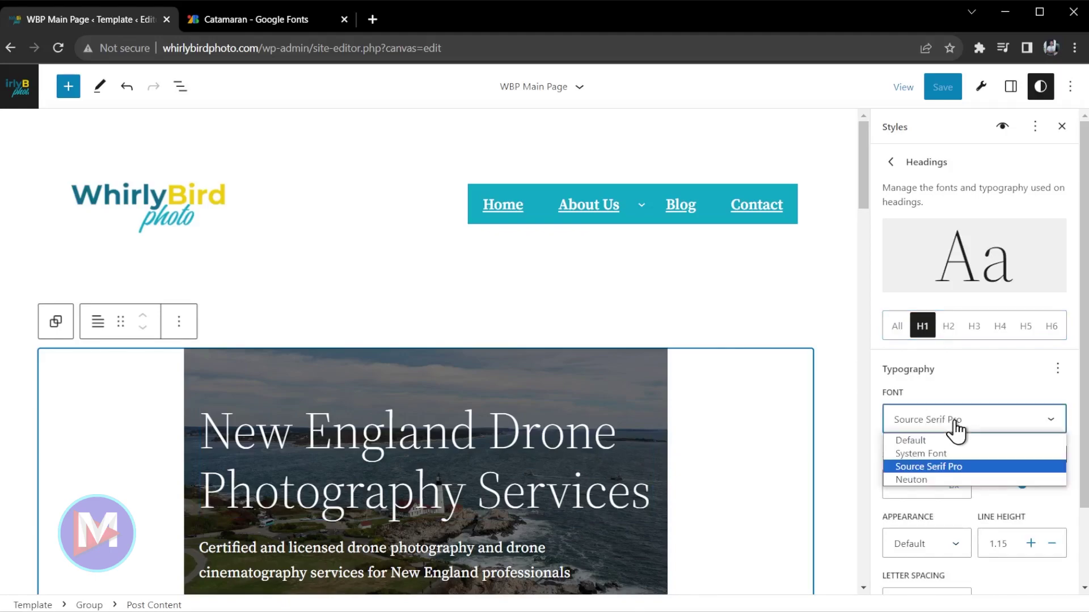
click(950, 480)
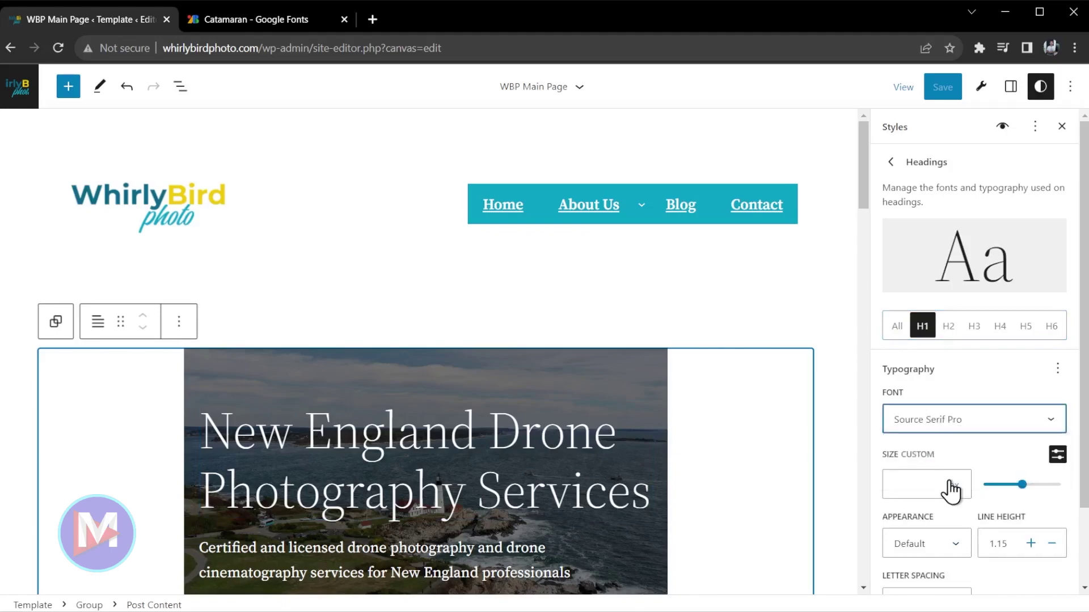
click(948, 328)
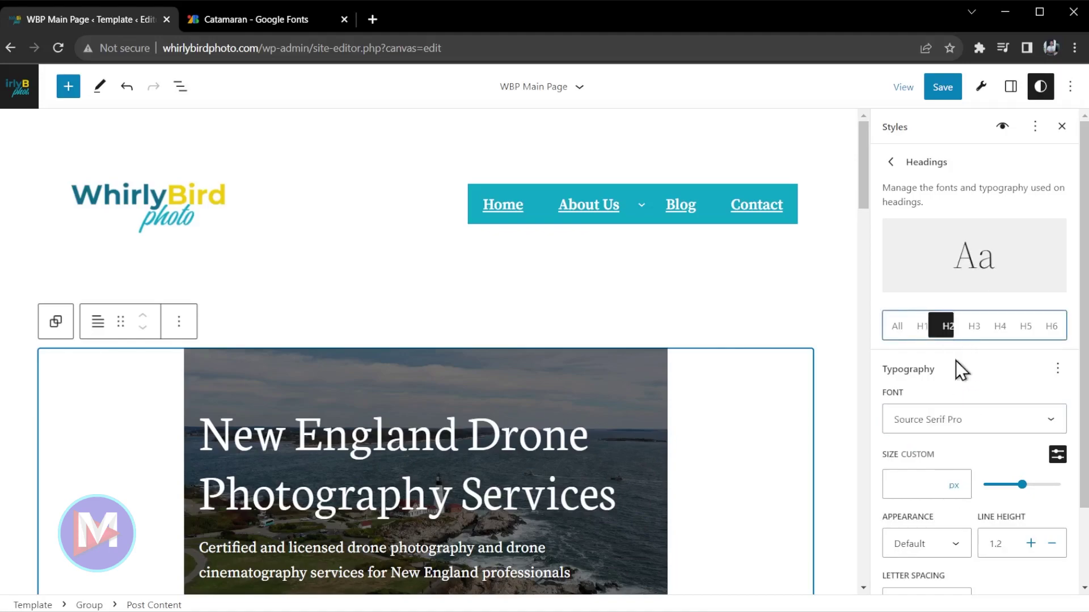
click(953, 420)
click(951, 485)
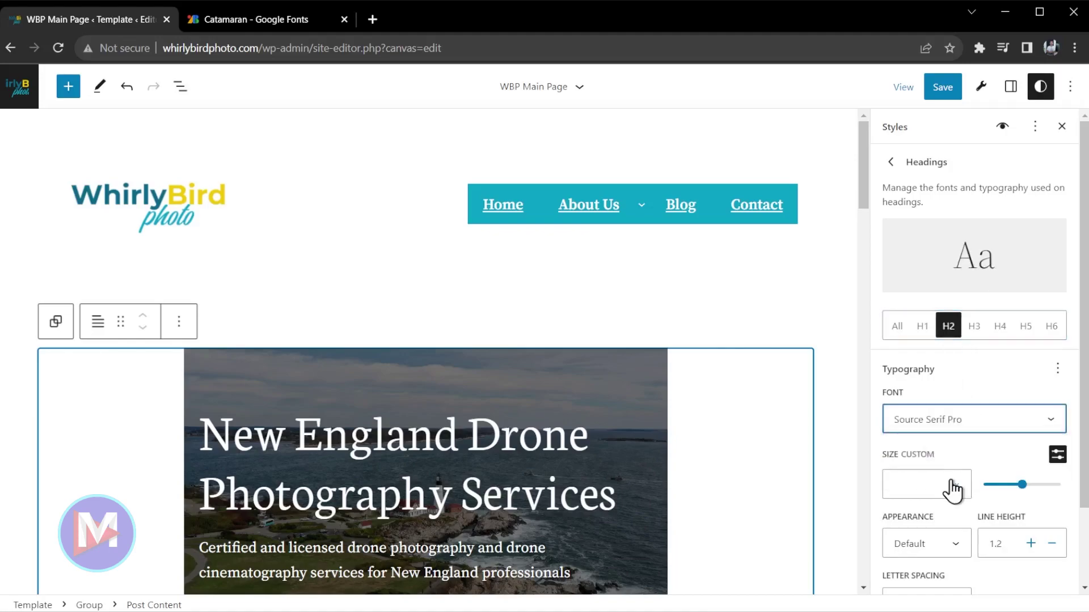
click(973, 327)
click(931, 419)
click(931, 482)
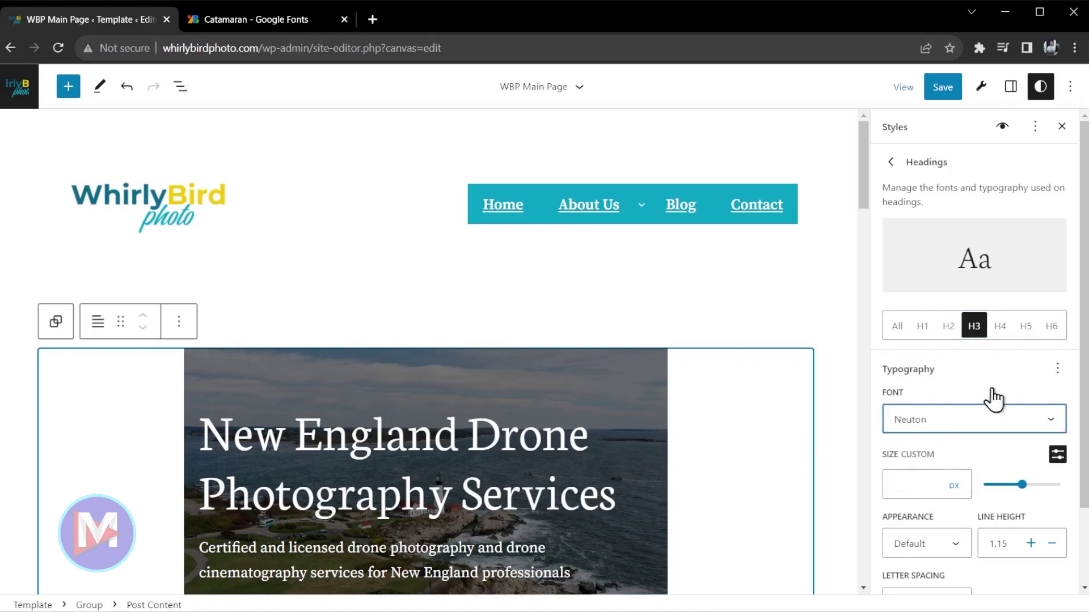
Set the H4 and H6 heading levels to Neuton as well.
click(1000, 327)
click(972, 420)
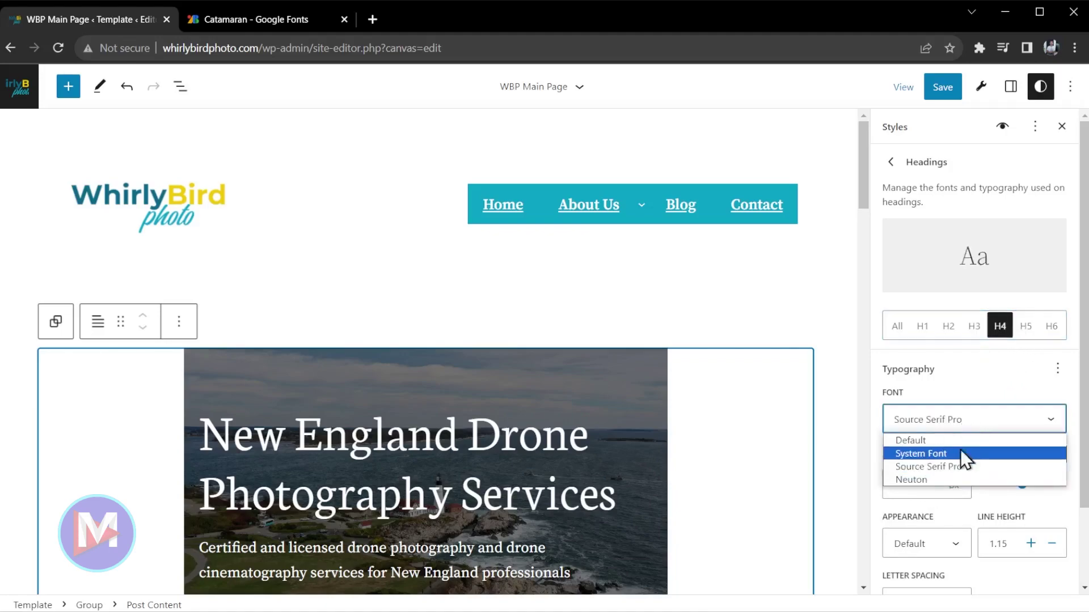
click(951, 477)
click(1052, 326)
click(972, 419)
click(930, 453)
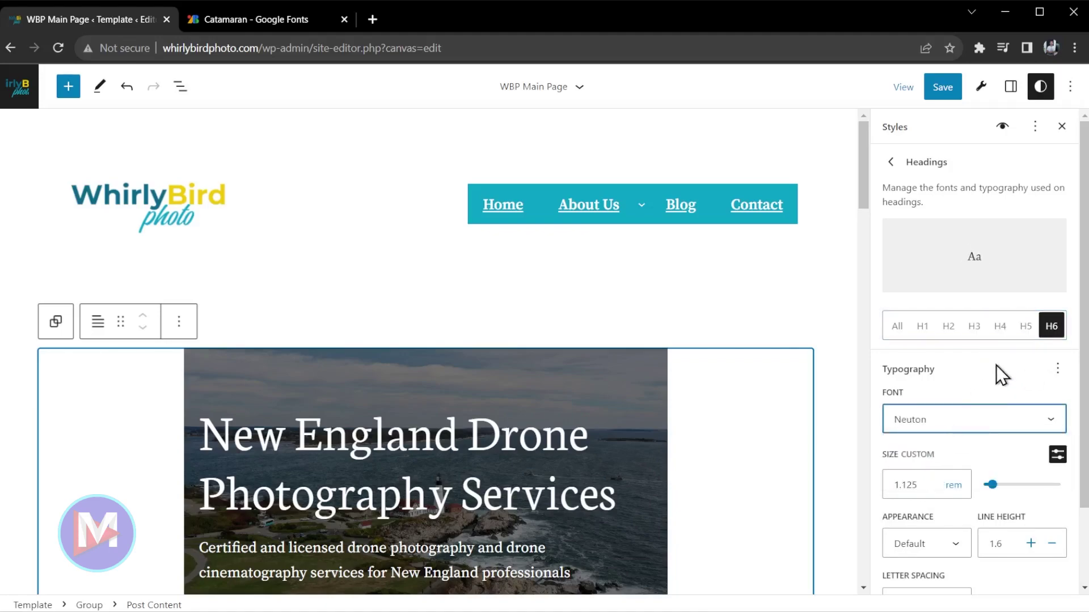
Save and confirm the Neuton heading styles, then bring up the Design navigation sidebar.
click(944, 91)
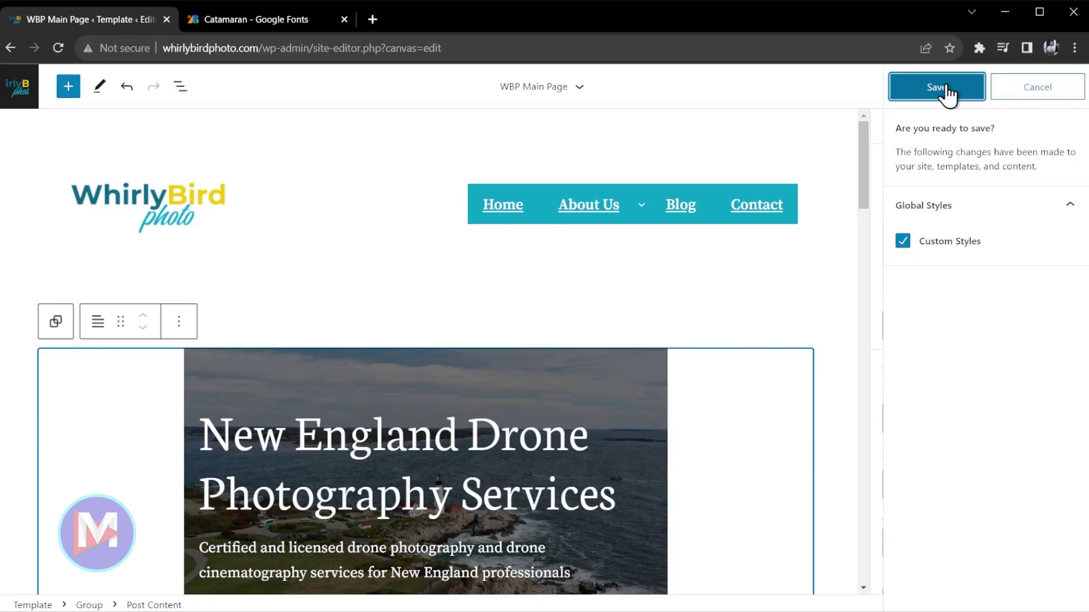
click(945, 88)
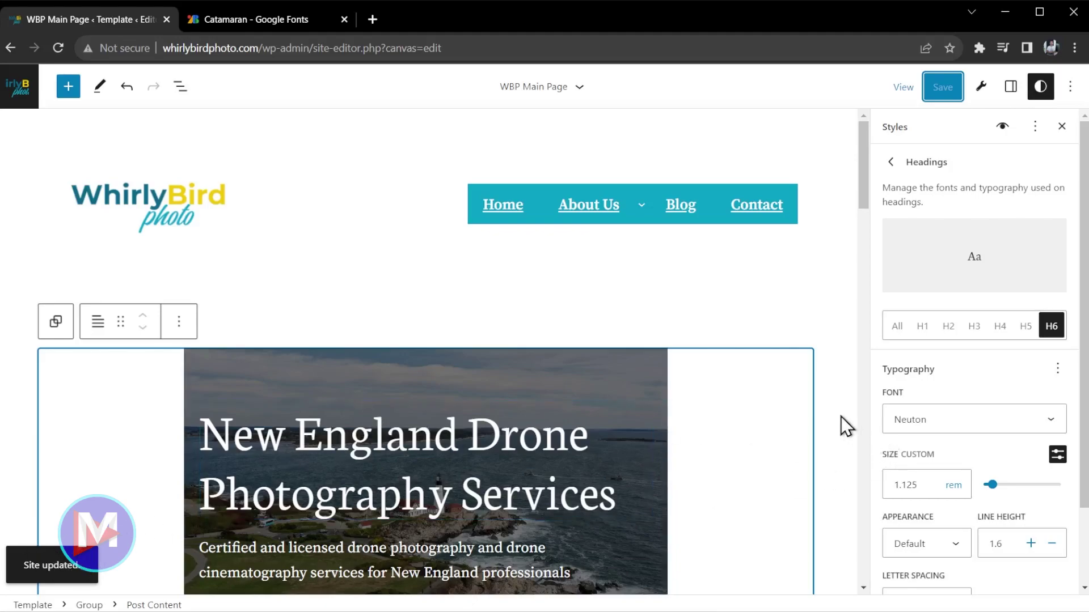
click(22, 92)
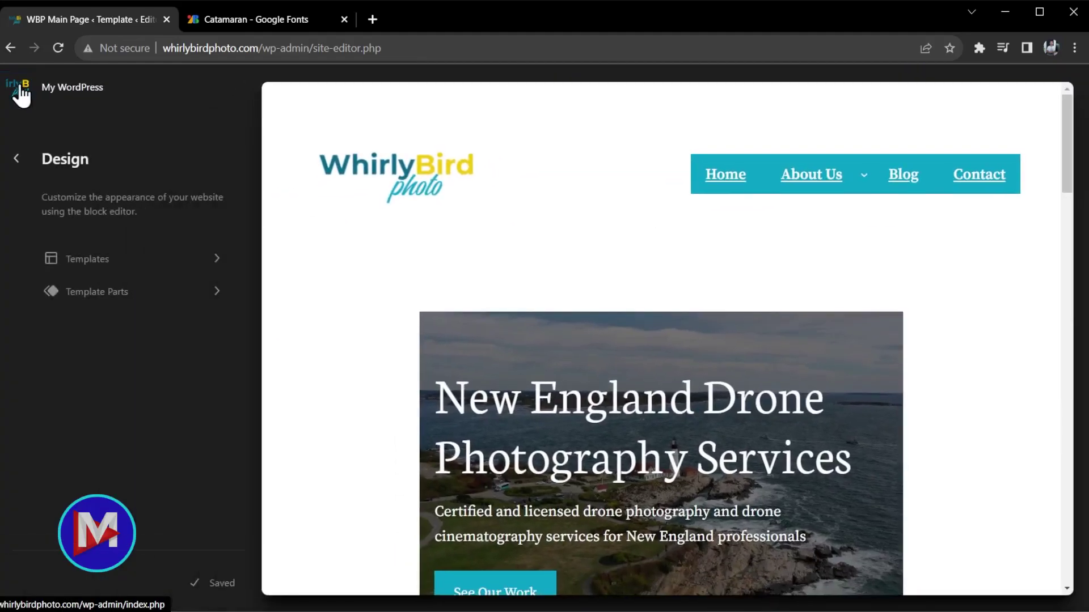
Back in the dashboard, turn Disable Themes & Plugins Editor on again in Site Security.
click(22, 92)
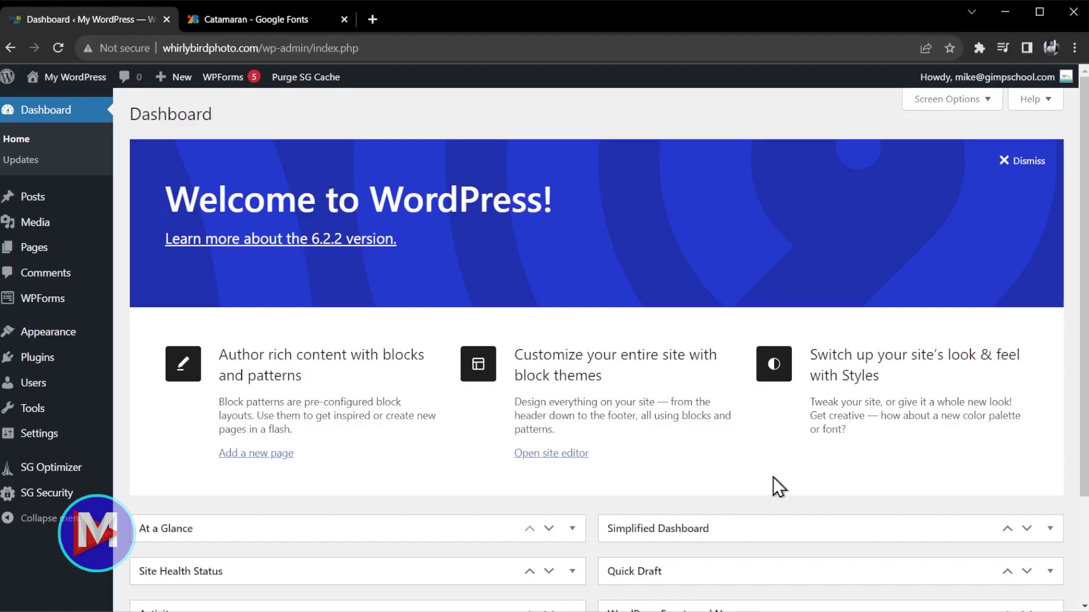
mouse_move(36, 496)
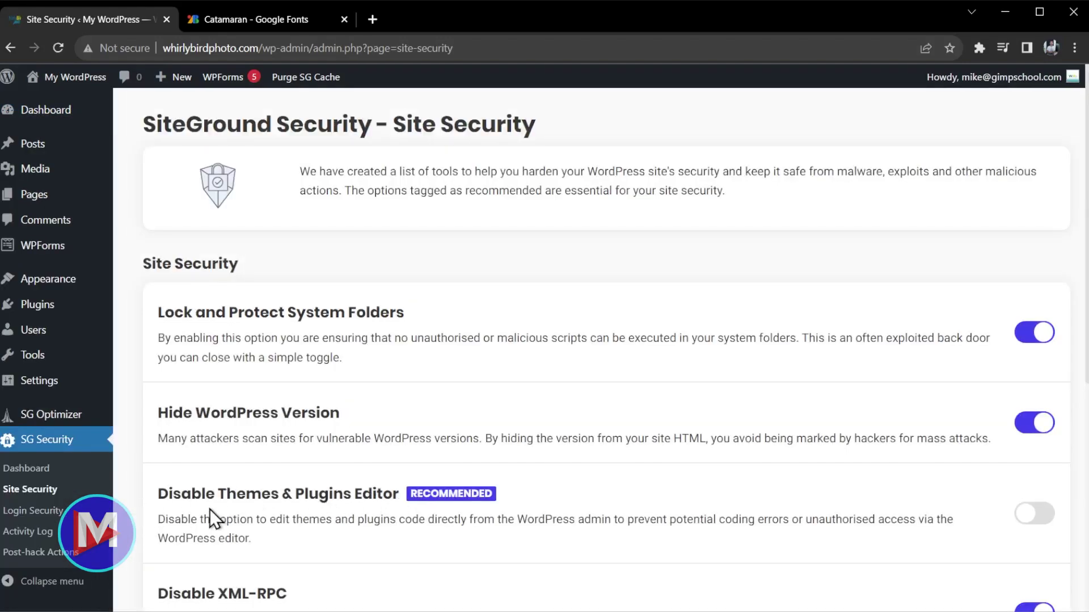
click(1034, 513)
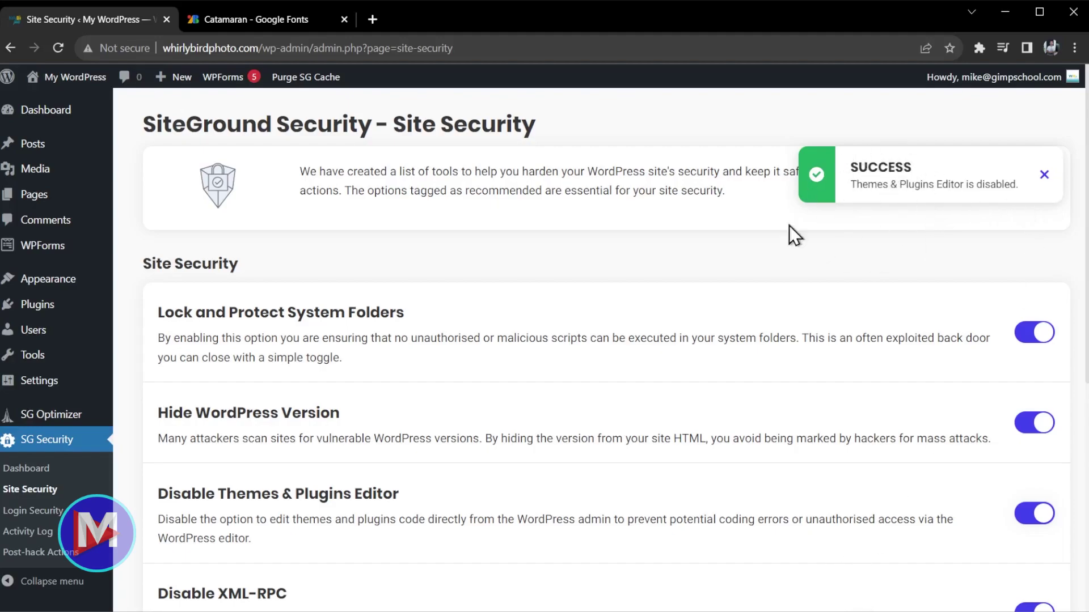
click(45, 116)
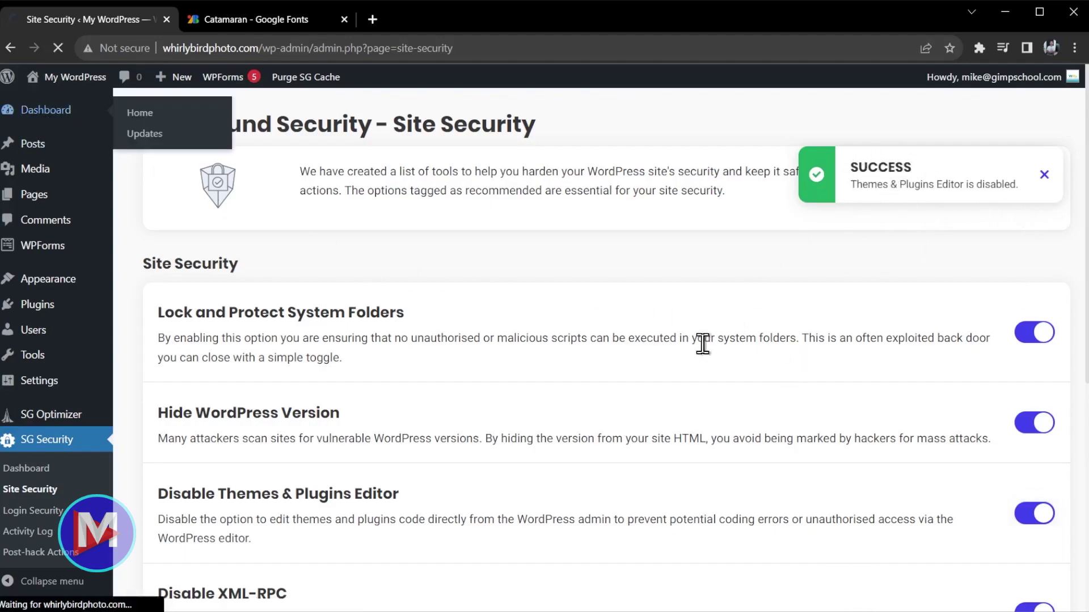